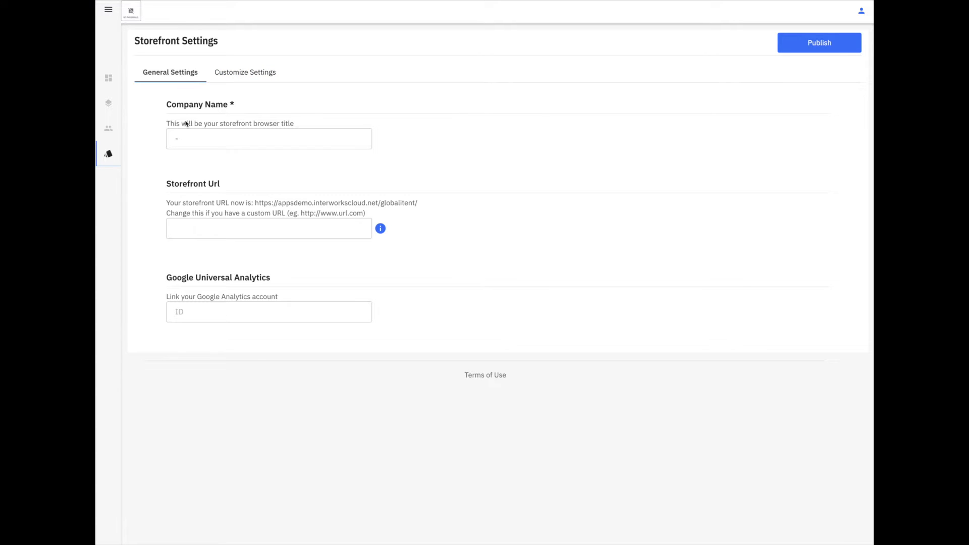
# Set the storefront's company name to "Global IT Enterprise".
pyautogui.click(185, 137)
pyautogui.press('BackSpace')
pyautogui.write('Global')
pyautogui.write(' IT Enter')
pyautogui.write('prise')
pyautogui.write('https')
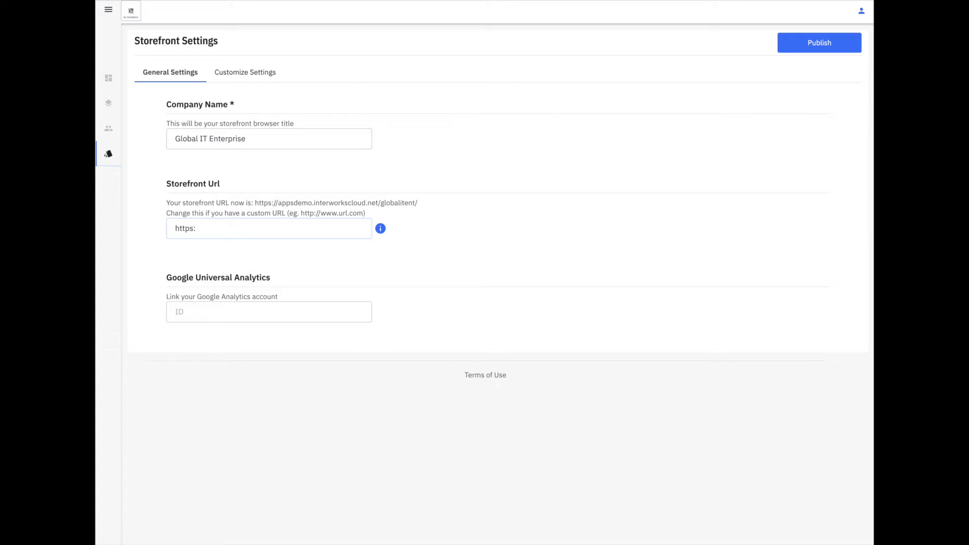
pyautogui.write('://www.globalitent.com')
pyautogui.moveTo(382, 228)
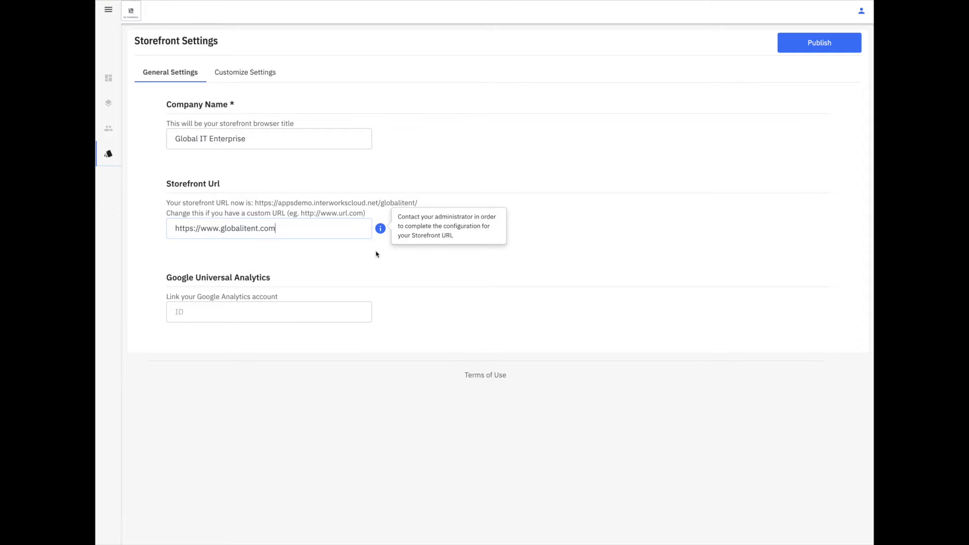
# Enter the Google Analytics account ID and publish the general storefront settings.
pyautogui.click(255, 310)
pyautogui.write('G-14725')
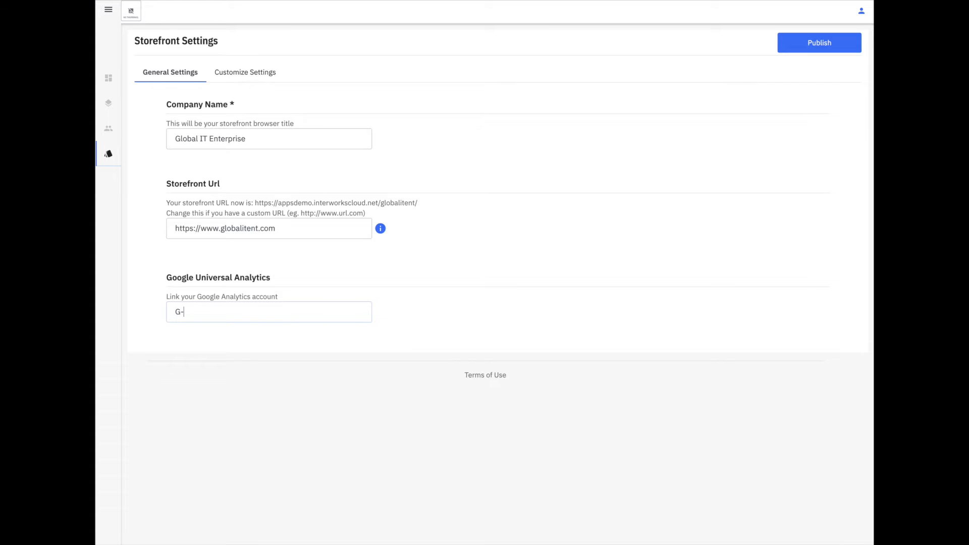
pyautogui.write('89')
pyautogui.click(796, 52)
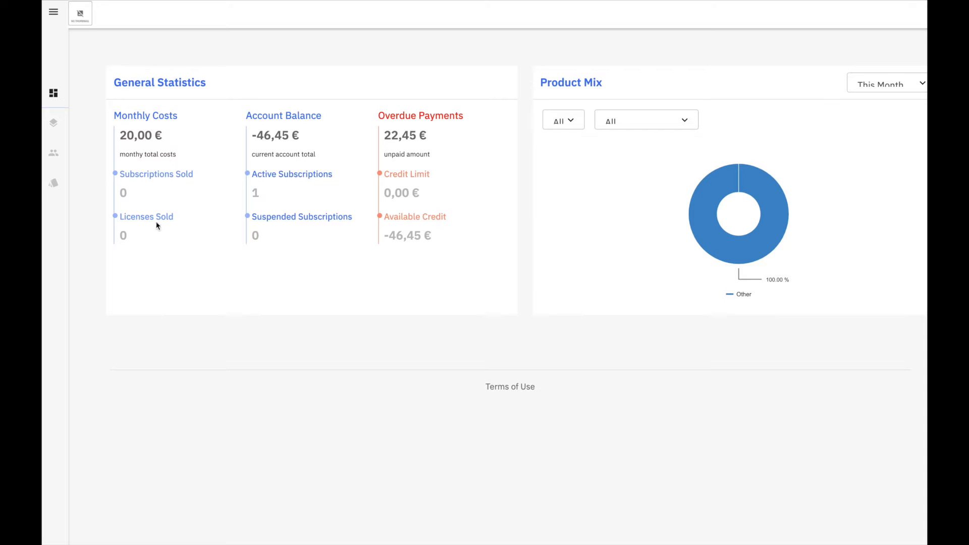
# In the storefront's customize settings, upload the company logo image for the front page and accept it.
pyautogui.click(53, 183)
pyautogui.click(209, 93)
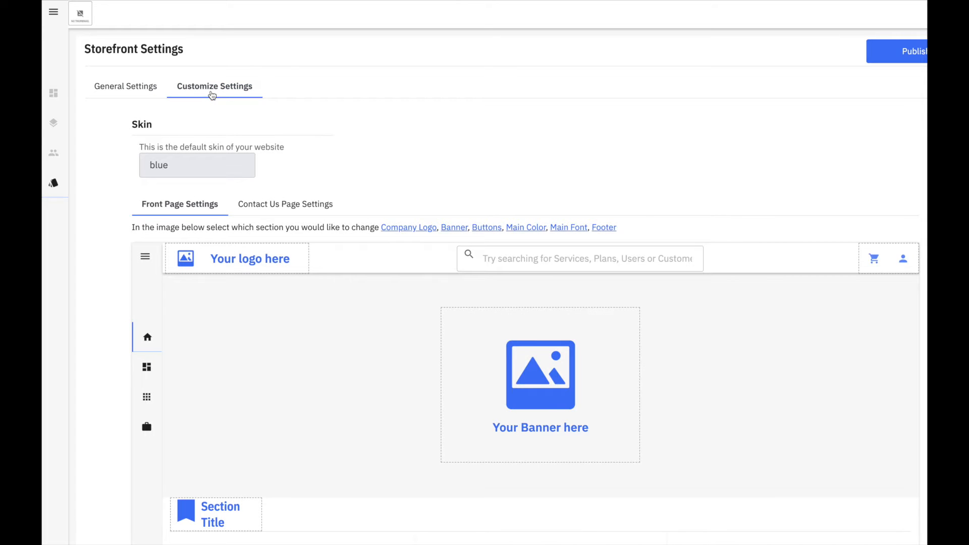
pyautogui.scroll(-1, 249, 216)
pyautogui.scroll(-1, 447, 192)
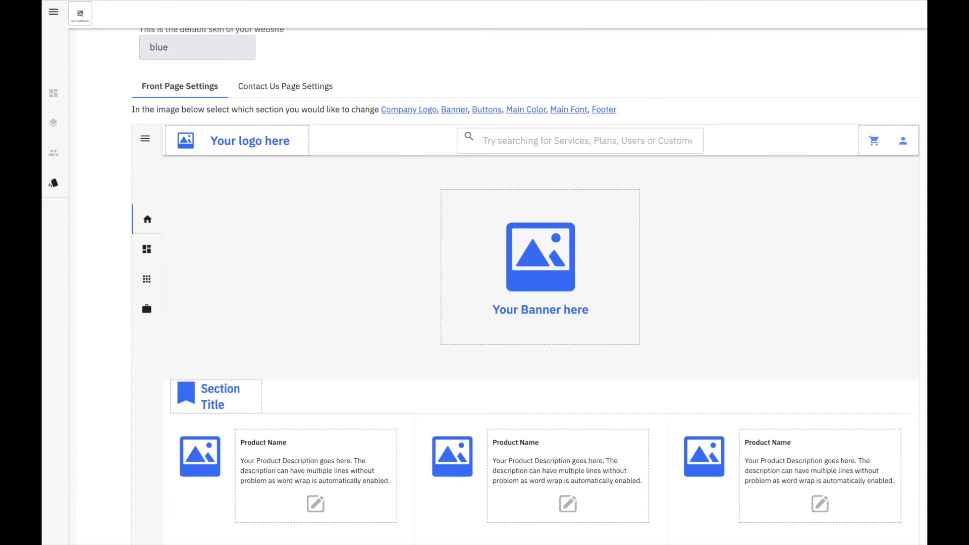
pyautogui.click(281, 149)
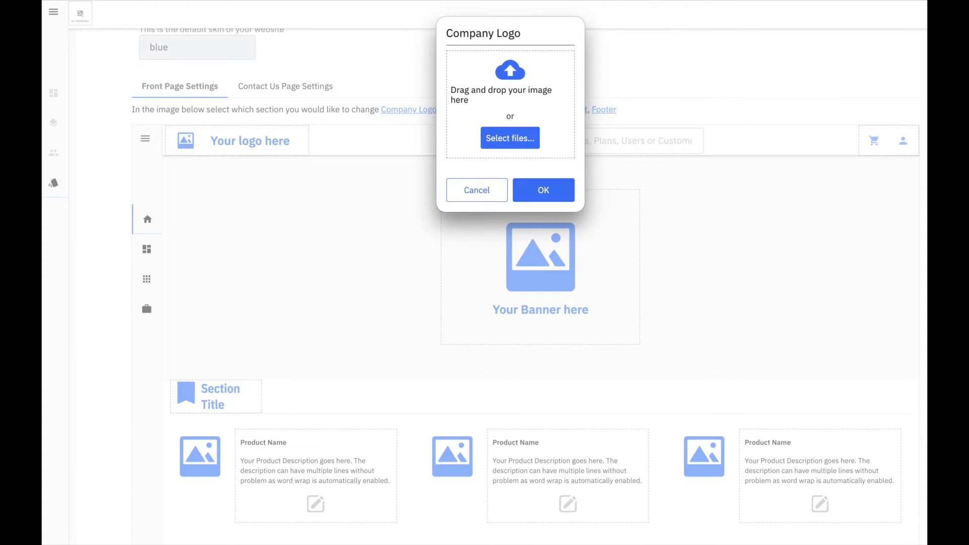
pyautogui.moveTo(923, 137); pyautogui.dragTo(502, 90)
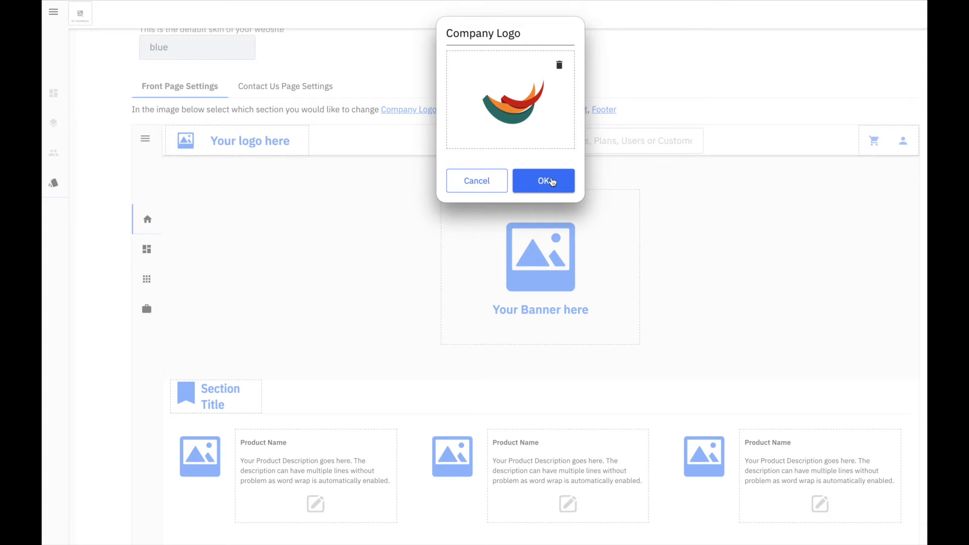
pyautogui.click(552, 182)
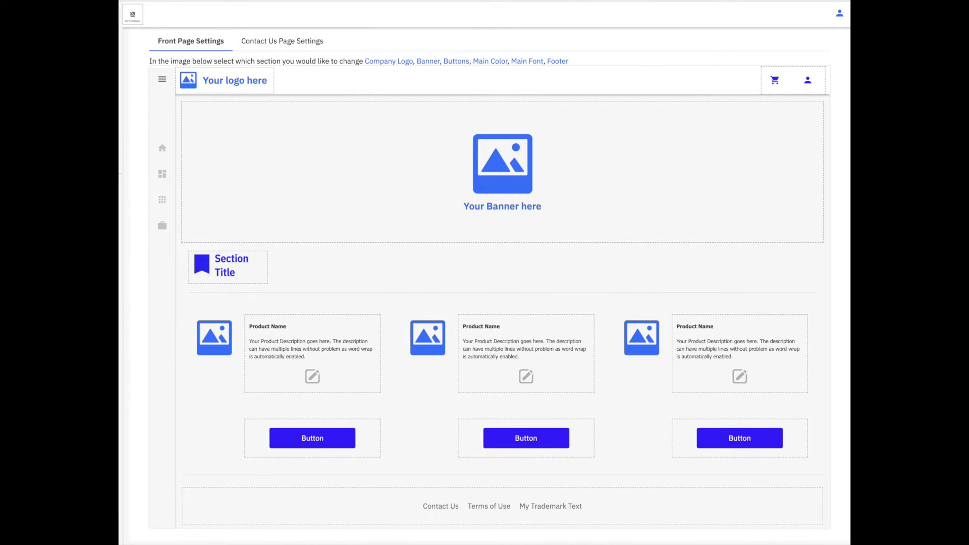
# Upload an image file for the first image record of the front page banner.
pyautogui.click(501, 173)
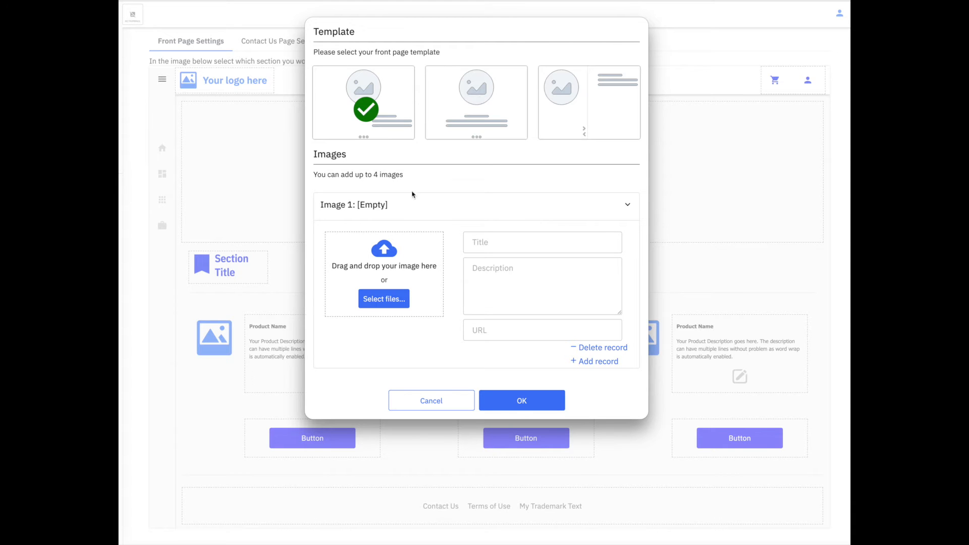
pyautogui.click(370, 305)
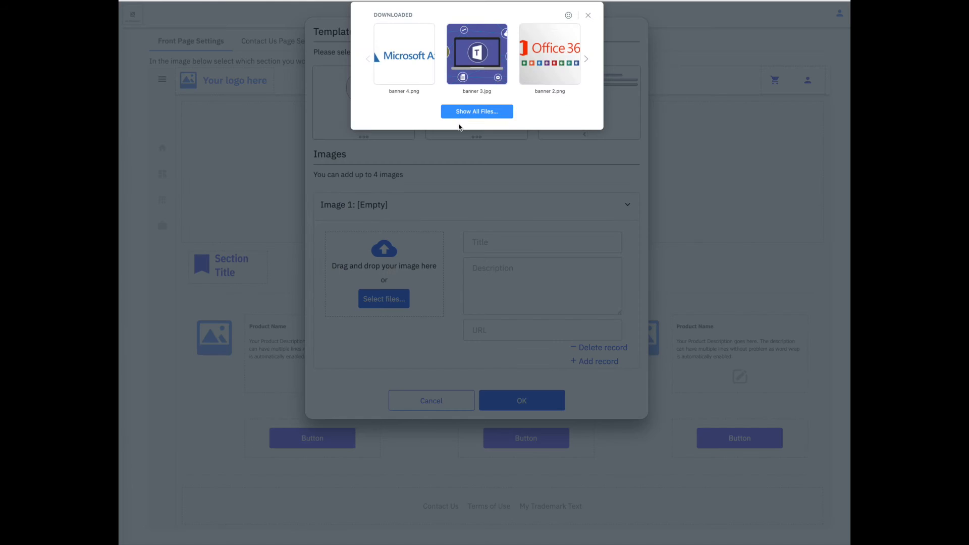
pyautogui.hscroll(2, 449, 86)
pyautogui.click(472, 63)
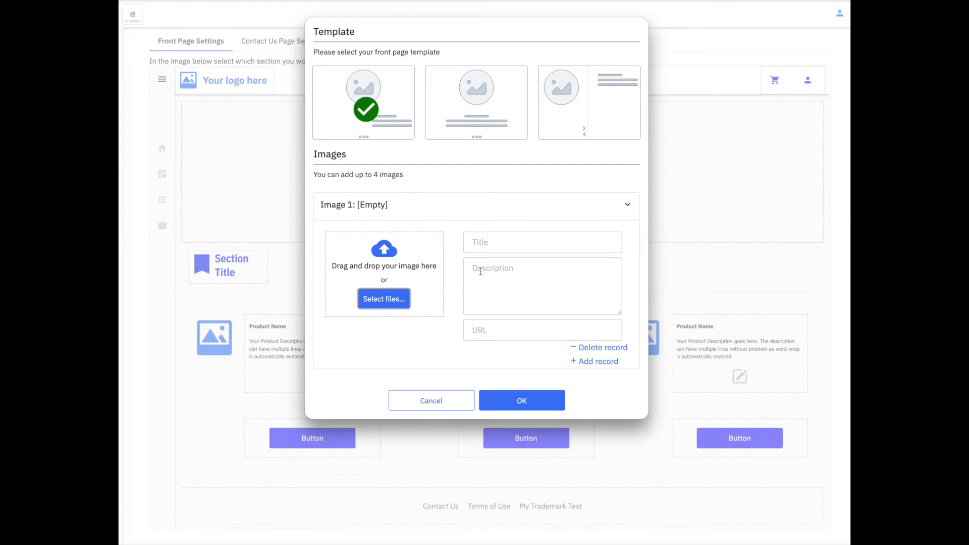
pyautogui.click(519, 242)
pyautogui.write('Main Banner')
pyautogui.press('Tab')
pyautogui.write('Welcome to Global IR')
pyautogui.press('BackSpace')
pyautogui.write('T Enterprises')
pyautogui.press('Tab')
pyautogui.write('www.globalitent.com')
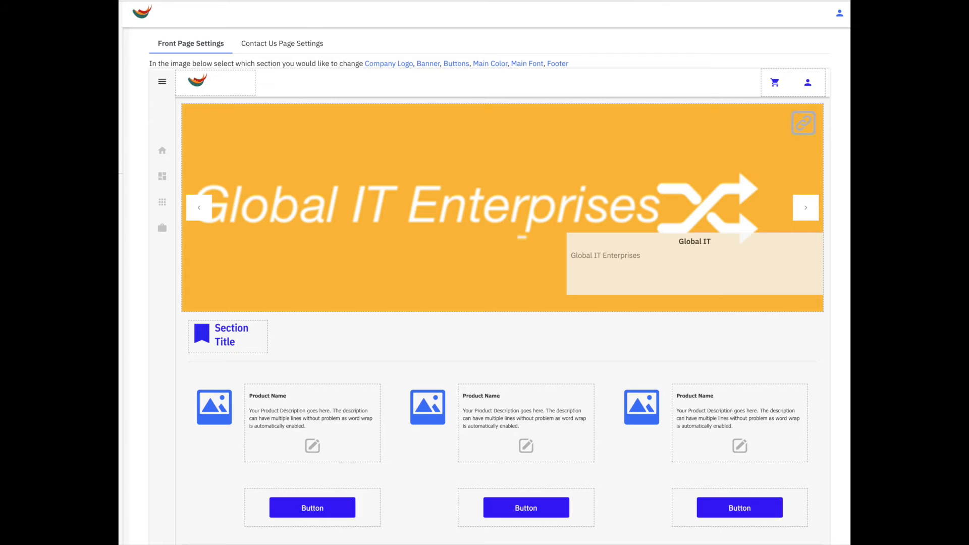
# Delete the empty fourth image record from the front page banner and save the banner settings.
pyautogui.click(305, 264)
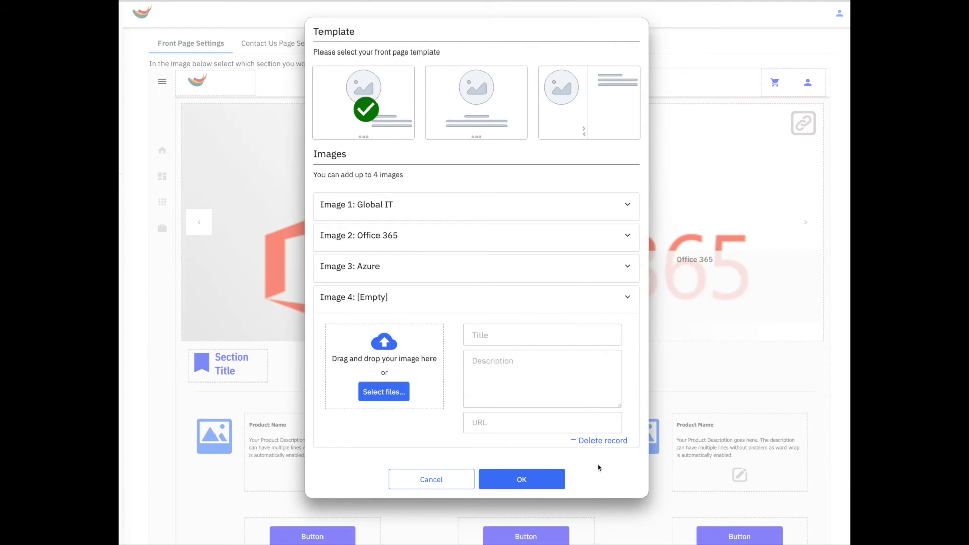
pyautogui.click(598, 442)
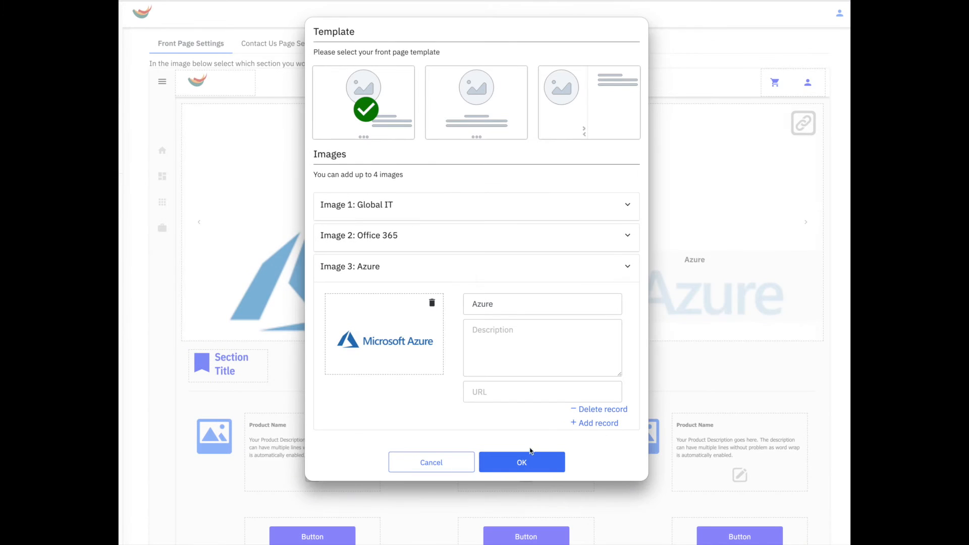
pyautogui.click(527, 463)
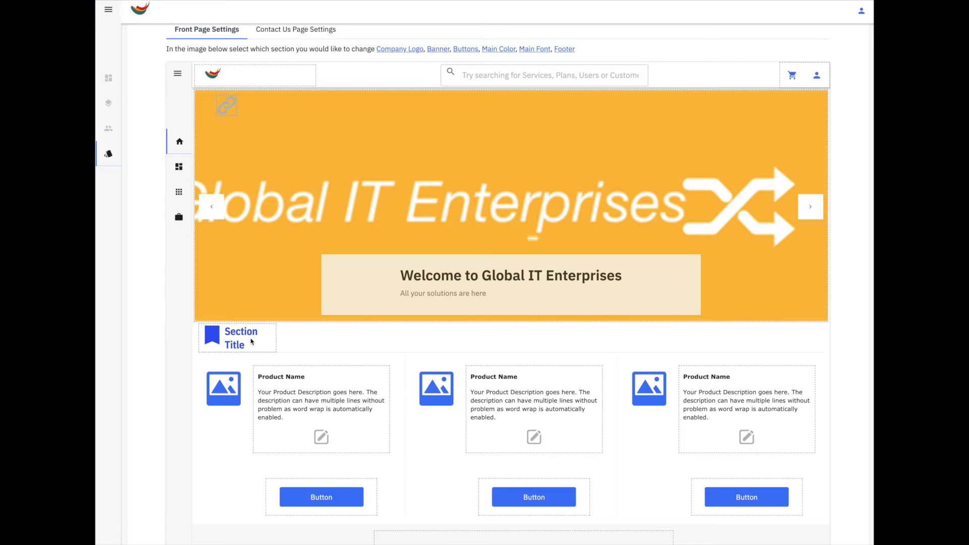
# Change the storefront's main color to orange #f0a225.
pyautogui.click(251, 341)
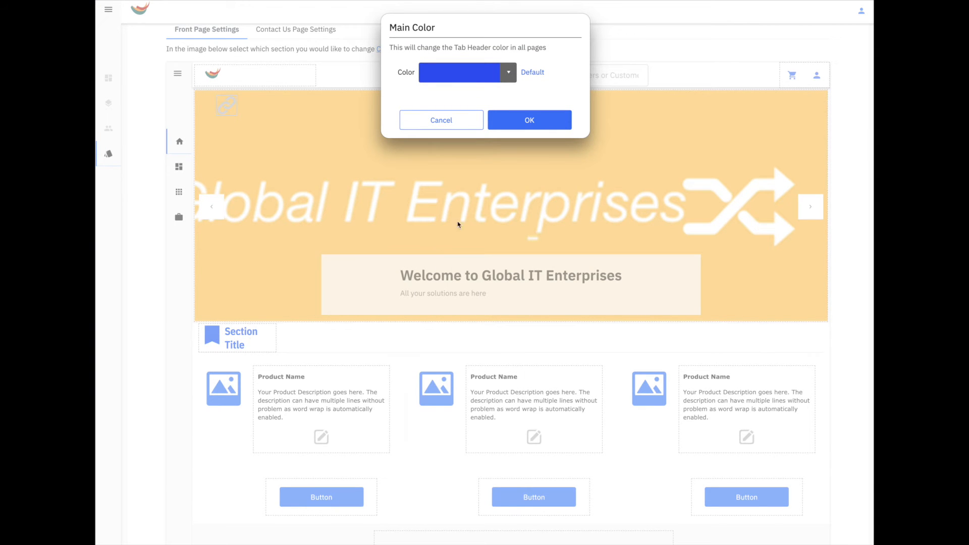
pyautogui.click(508, 73)
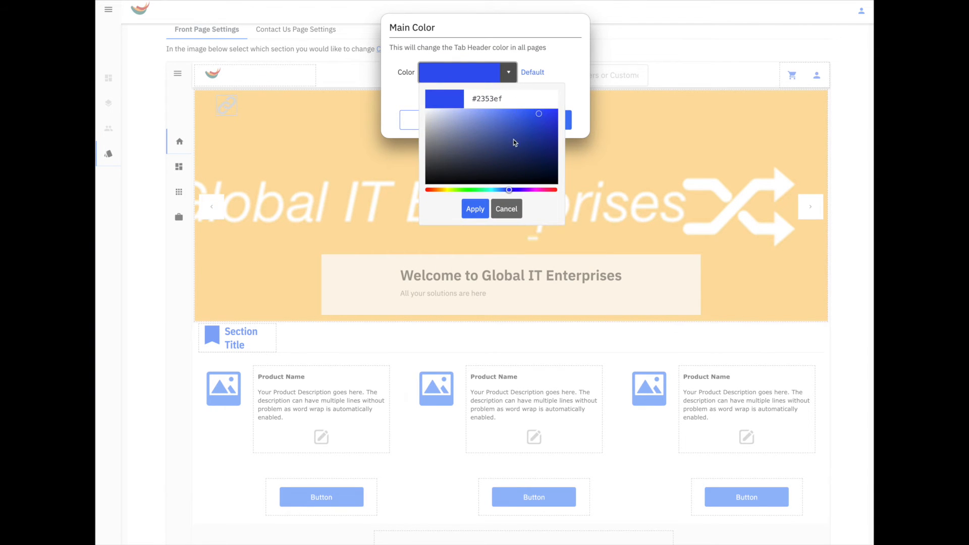
pyautogui.moveTo(508, 189); pyautogui.dragTo(441, 192)
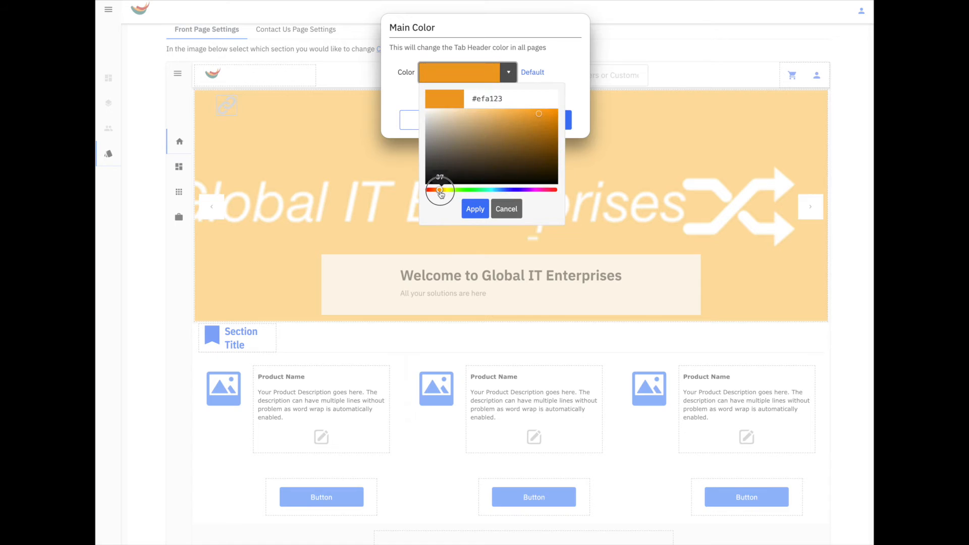
pyautogui.click(538, 113)
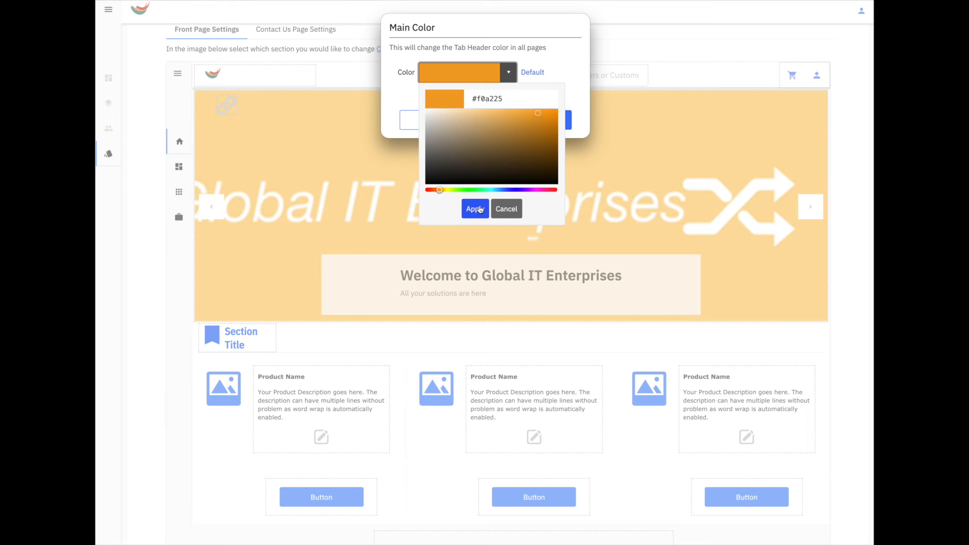
pyautogui.click(479, 209)
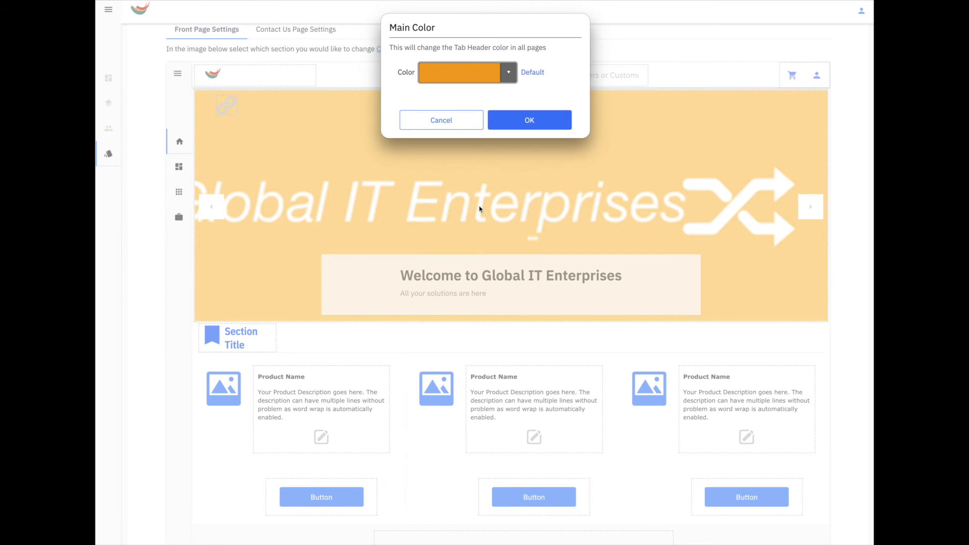
pyautogui.click(514, 125)
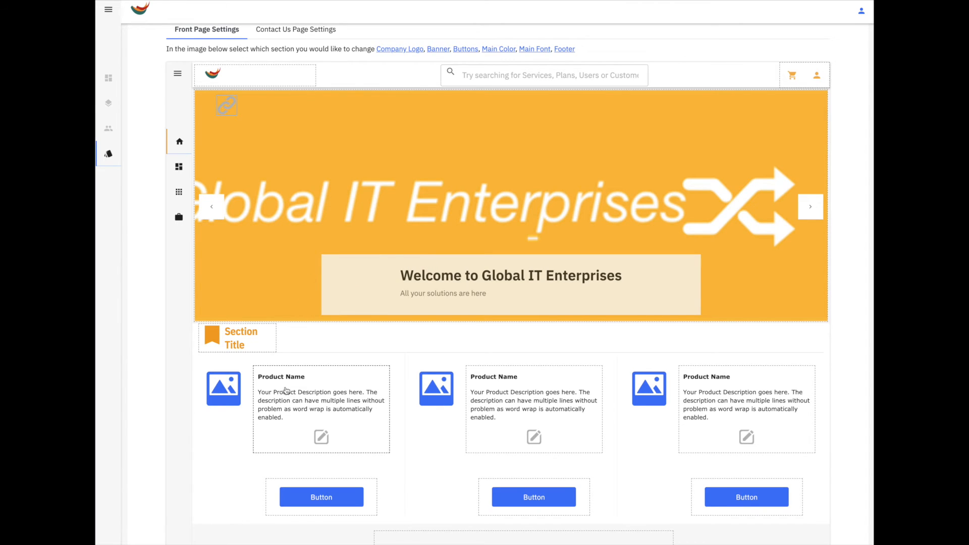
# Set the storefront's main font to Impact at 12px and apply a font color picked from the palette.
pyautogui.click(285, 390)
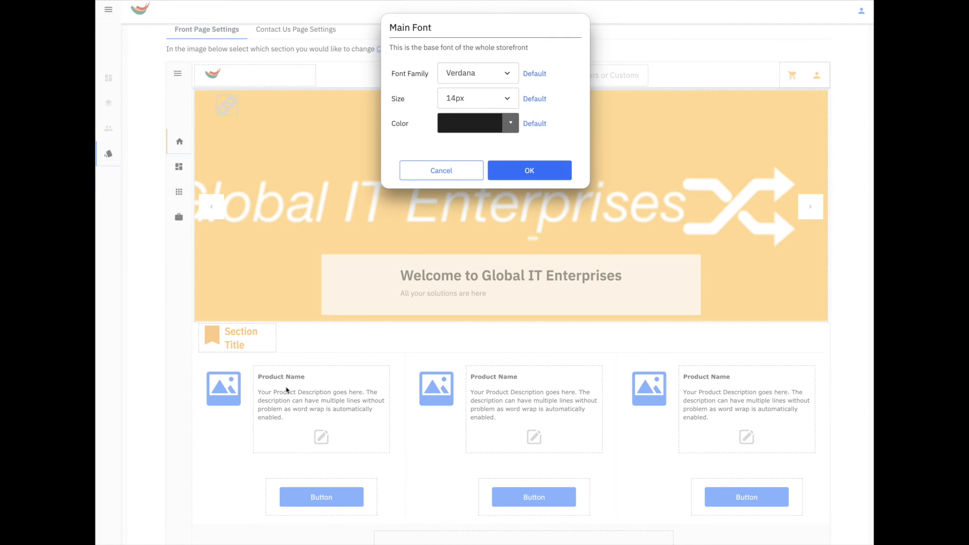
pyautogui.click(509, 74)
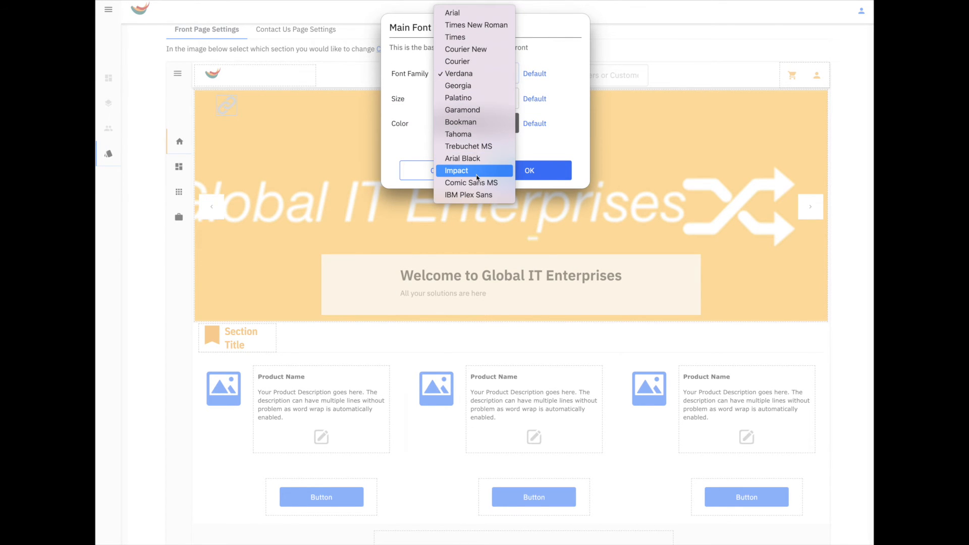
pyautogui.click(478, 171)
pyautogui.click(486, 100)
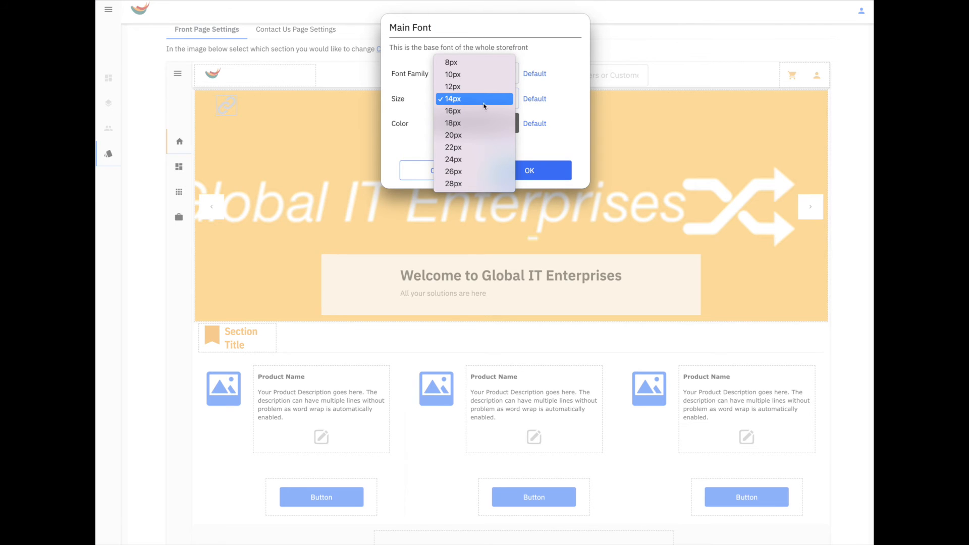
pyautogui.click(483, 87)
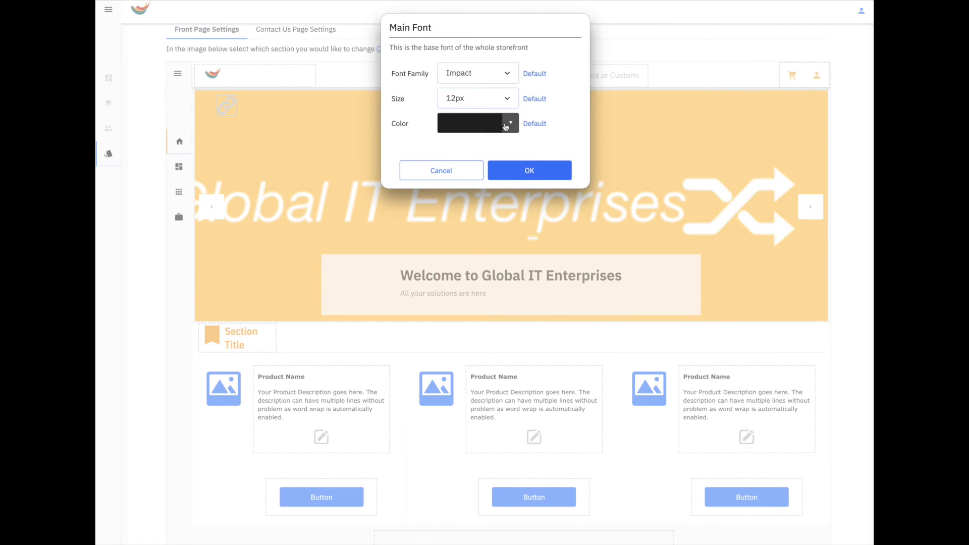
pyautogui.click(506, 127)
pyautogui.click(464, 216)
pyautogui.click(499, 260)
pyautogui.click(523, 177)
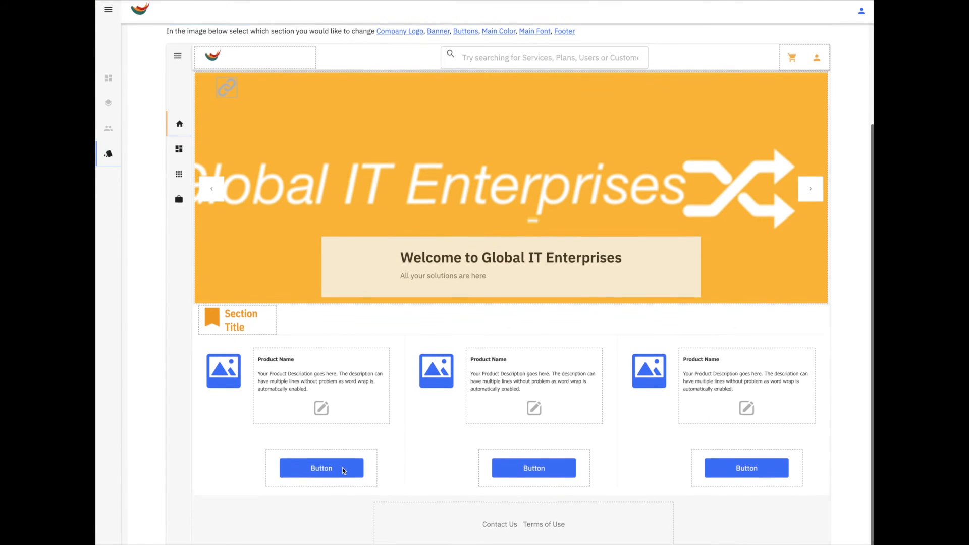
# Change the background color of the storefront buttons to red-orange.
pyautogui.click(340, 469)
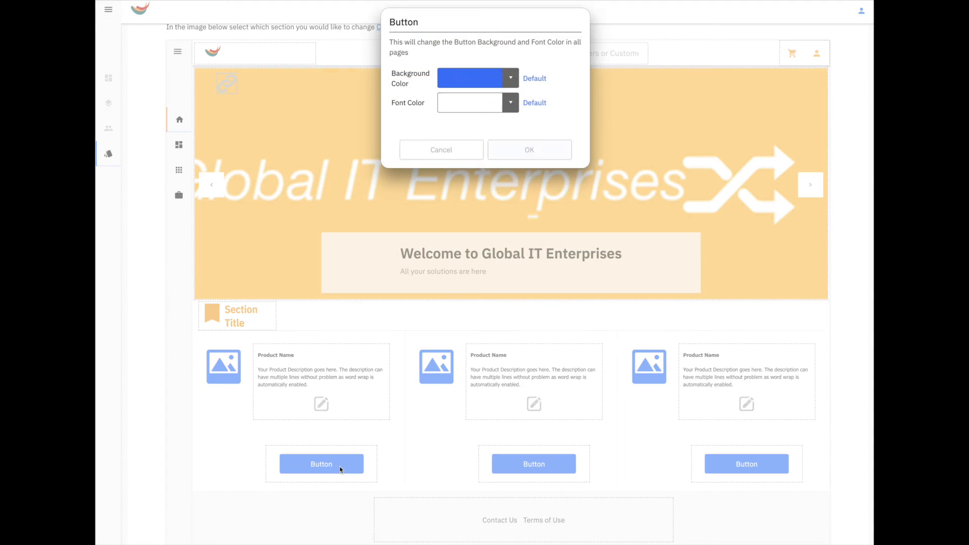
pyautogui.click(511, 81)
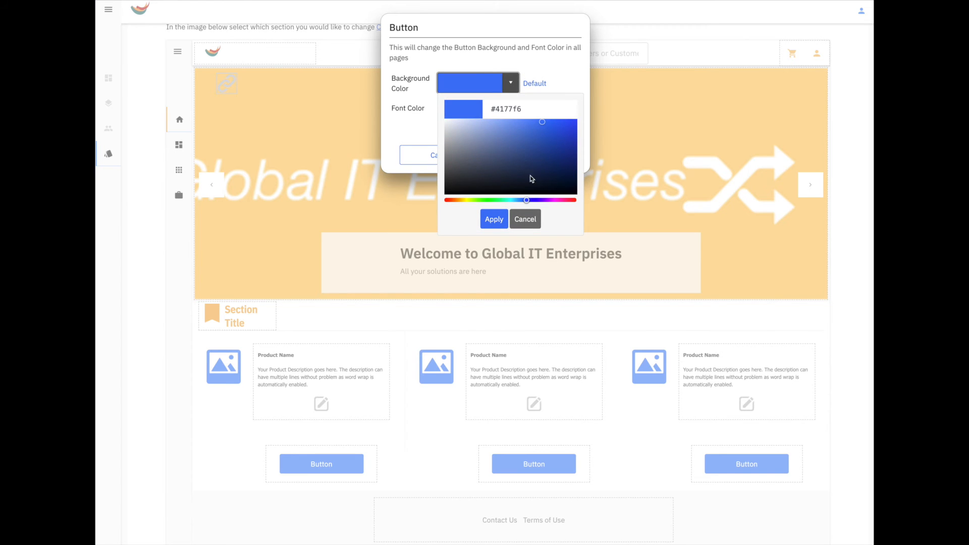
pyautogui.click(453, 200)
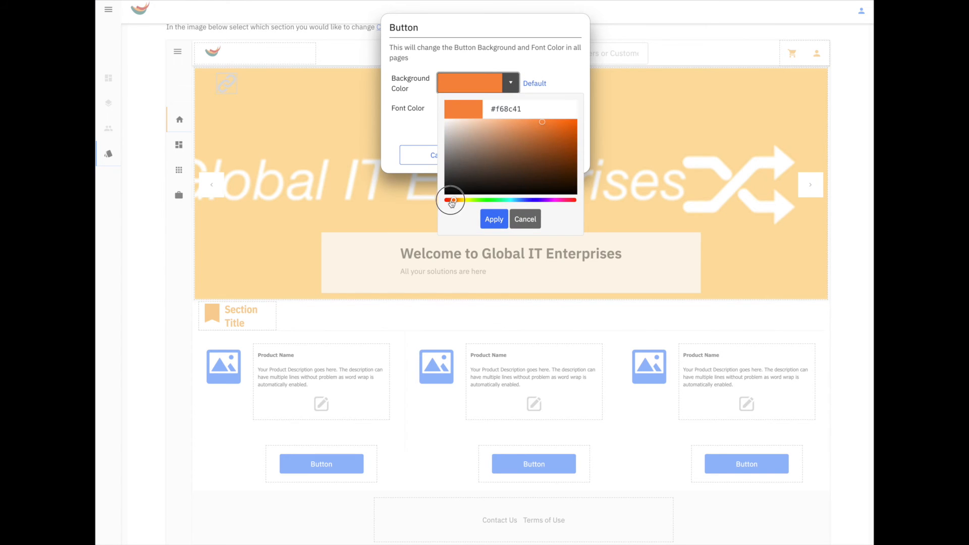
pyautogui.moveTo(453, 201); pyautogui.dragTo(446, 200)
pyautogui.click(494, 219)
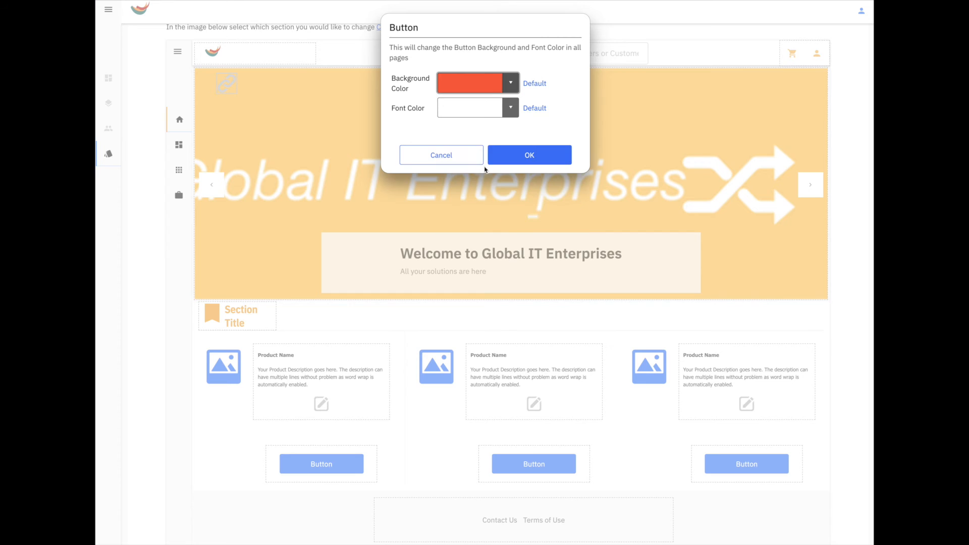
pyautogui.click(518, 163)
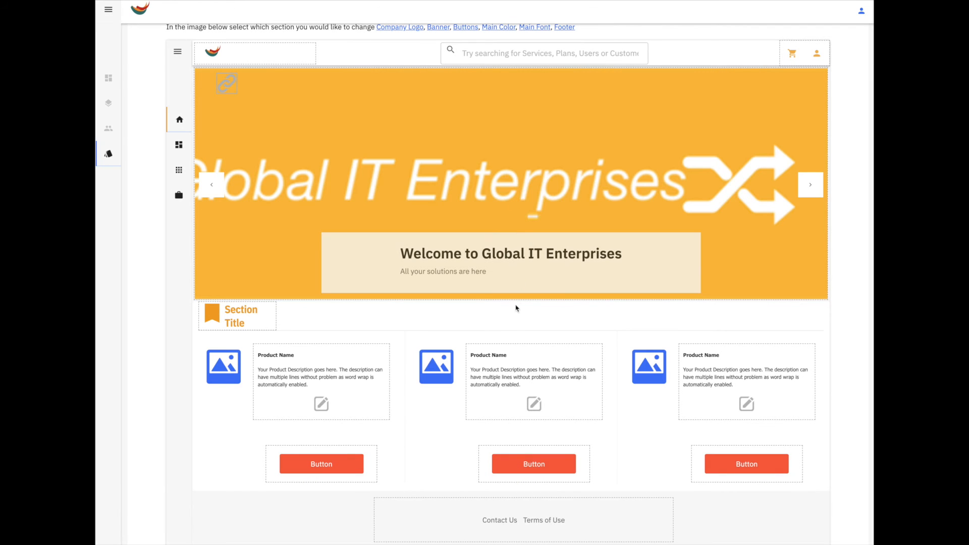
# Enter "Globalt IT Ent Terms of Use" as the footer's trademark text, save it and publish the customized storefront settings.
pyautogui.click(550, 522)
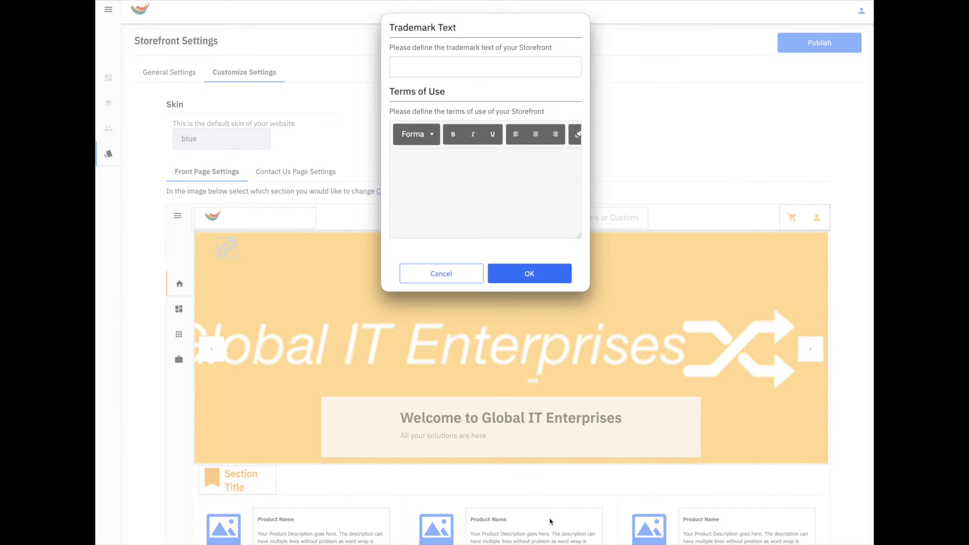
pyautogui.click(438, 69)
pyautogui.write('Globalt IT Ent Terms of Use')
pyautogui.moveTo(496, 67); pyautogui.dragTo(449, 67)
pyautogui.click(517, 279)
pyautogui.scroll(3, 517, 283)
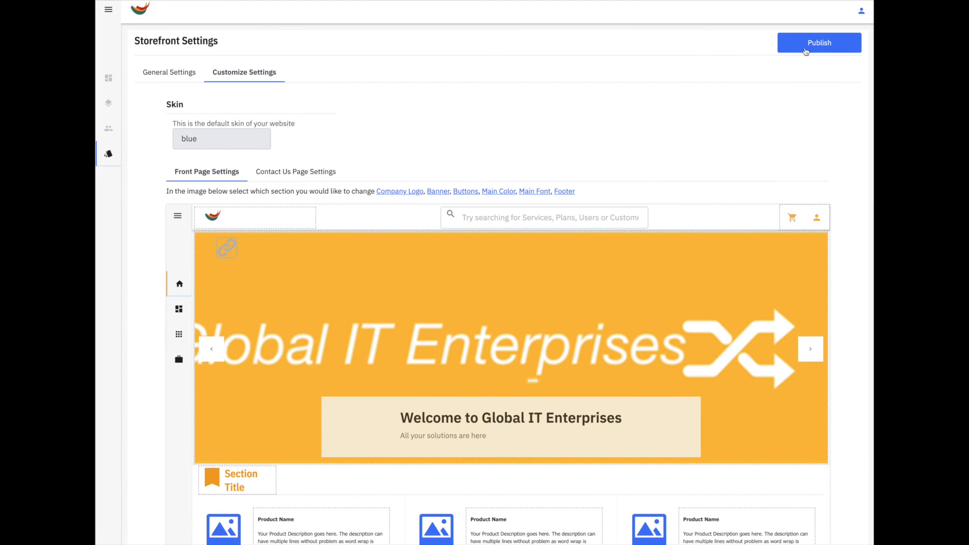
pyautogui.click(806, 51)
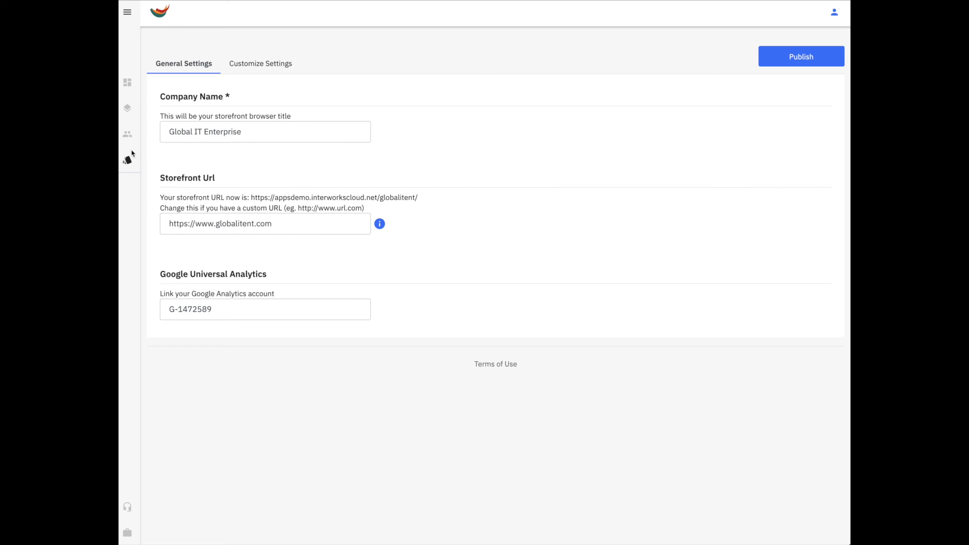
# Upload a contact-themed banner image for the storefront's Contact Us page in the customization settings.
pyautogui.click(253, 67)
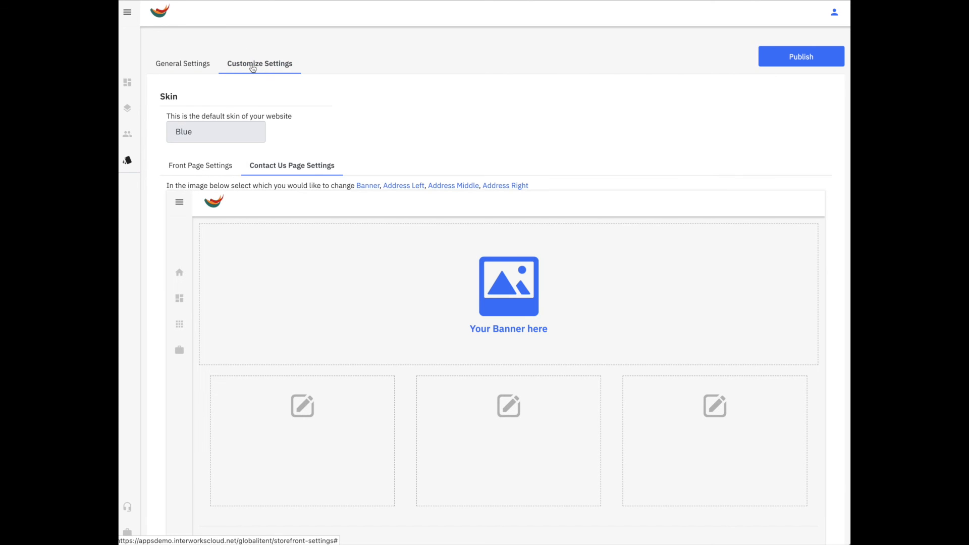
pyautogui.scroll(-2, 252, 86)
pyautogui.click(277, 100)
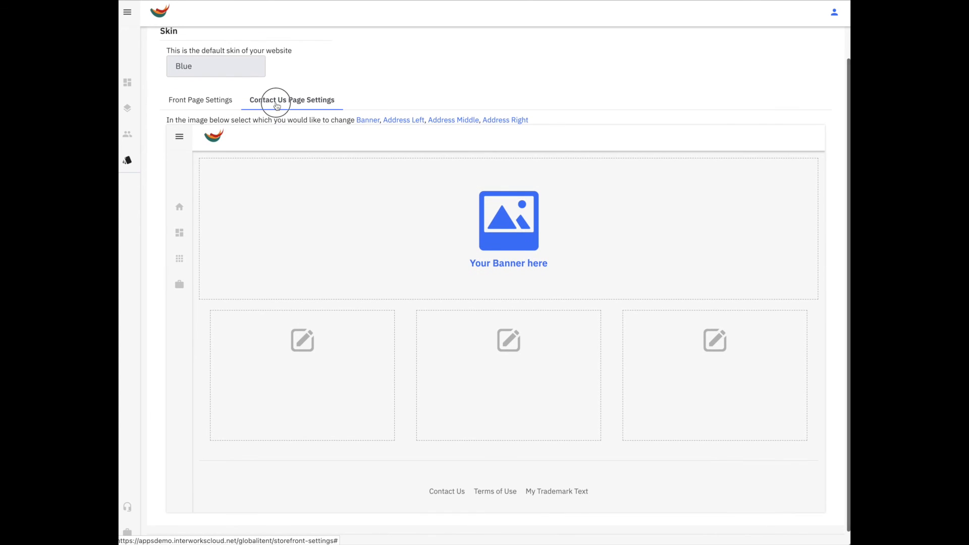
pyautogui.click(516, 228)
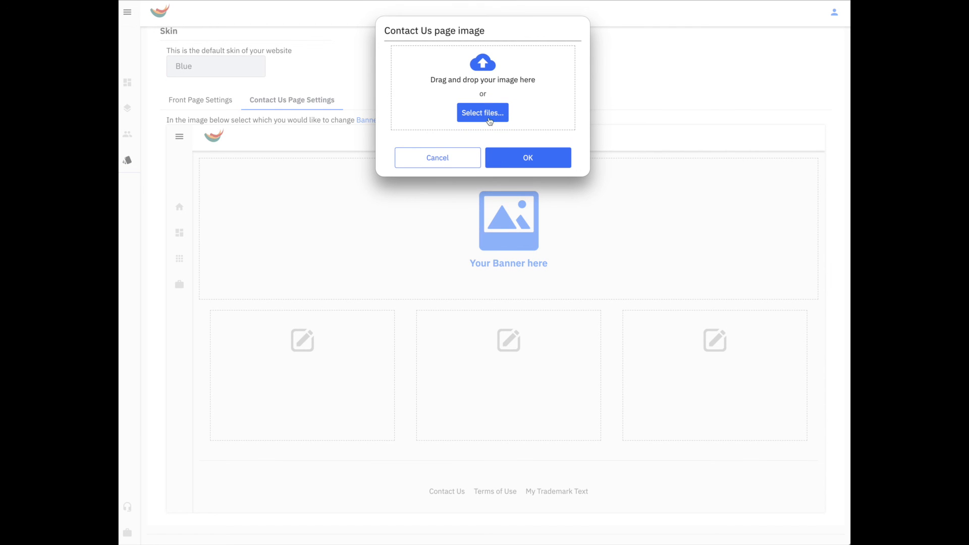
pyautogui.click(514, 131)
# In the Contact Us page's left address block, set the company name to Global IT Enterprises Headquarters and enter the company's postal address.
pyautogui.click(302, 345)
pyautogui.click(417, 55)
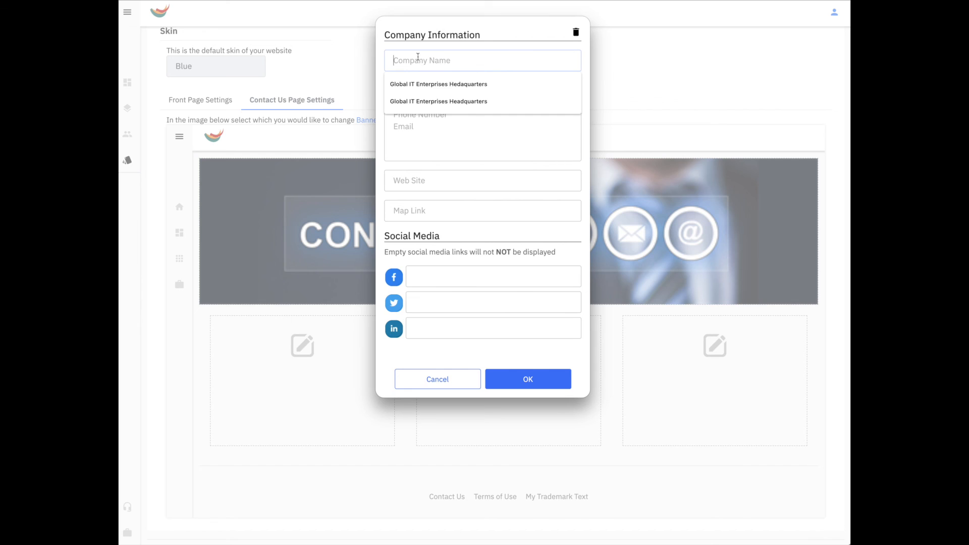
pyautogui.click(426, 100)
pyautogui.click(425, 100)
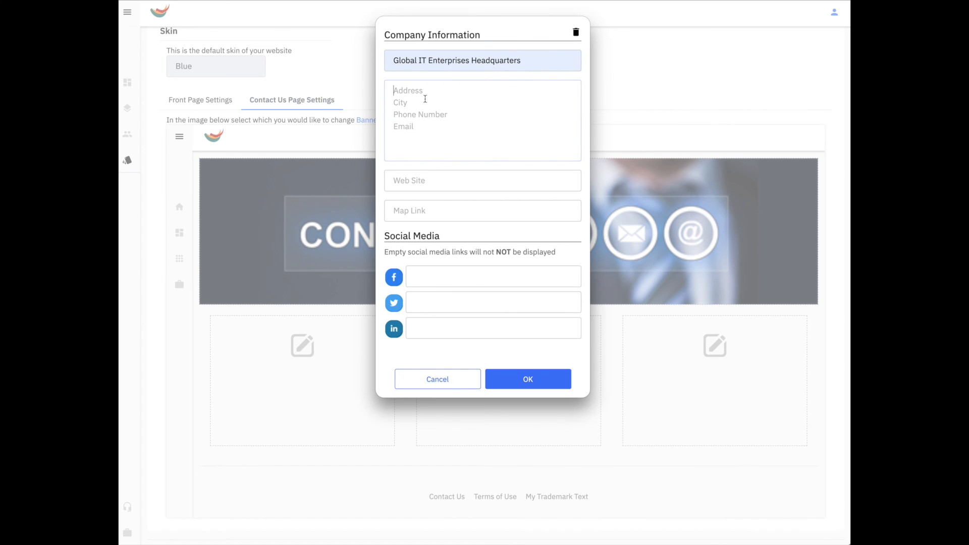
pyautogui.write('123')
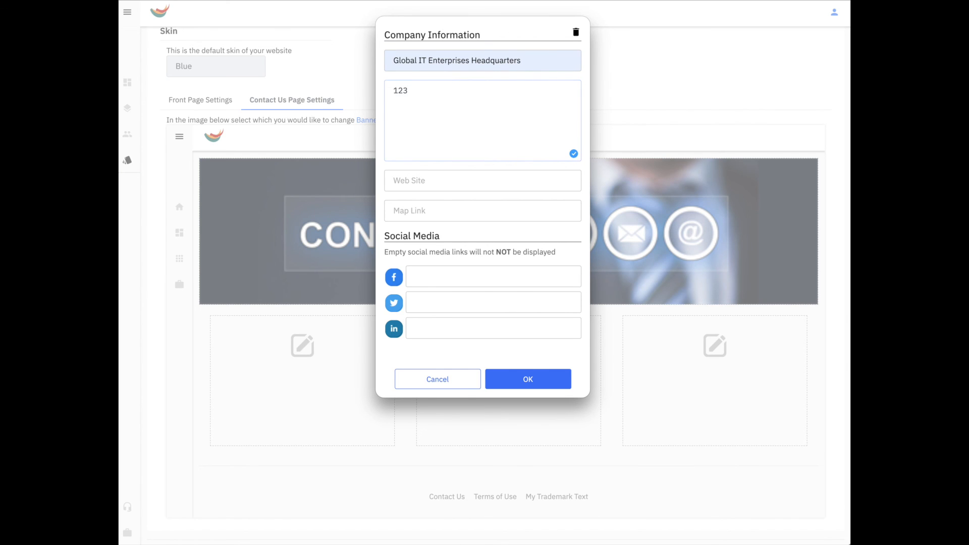
pyautogui.write(' Random str.')
pyautogui.press('Return')
pyautogui.write('Anywhere')
pyautogui.press('Return')
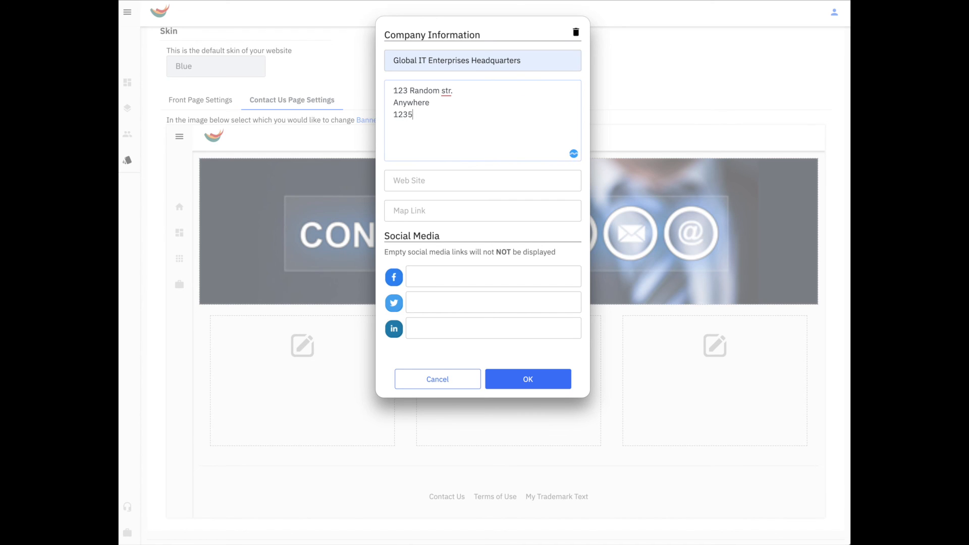
pyautogui.write('12354')
pyautogui.press('Return')
pyautogui.write('UK')
pyautogui.click(411, 181)
pyautogui.click(417, 207)
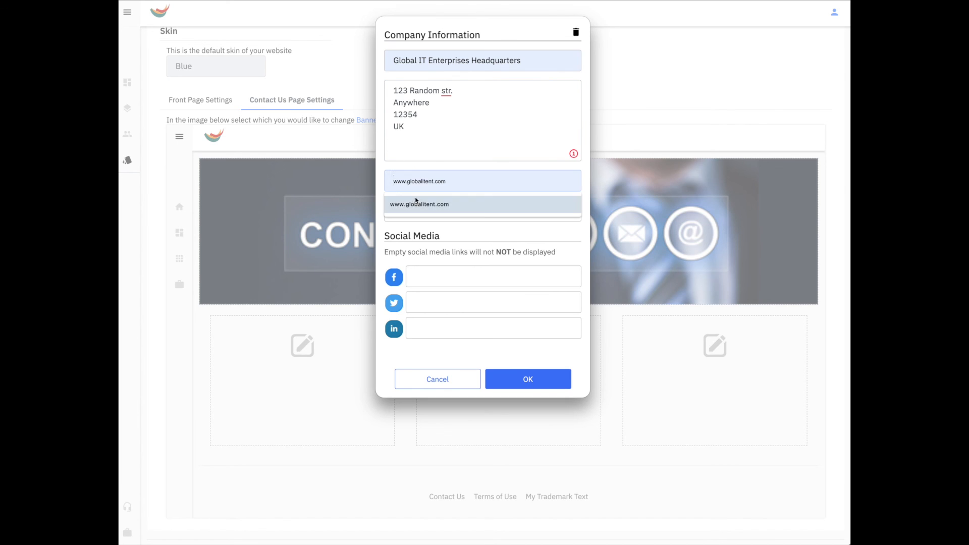
pyautogui.click(426, 276)
pyautogui.click(427, 298)
pyautogui.click(506, 378)
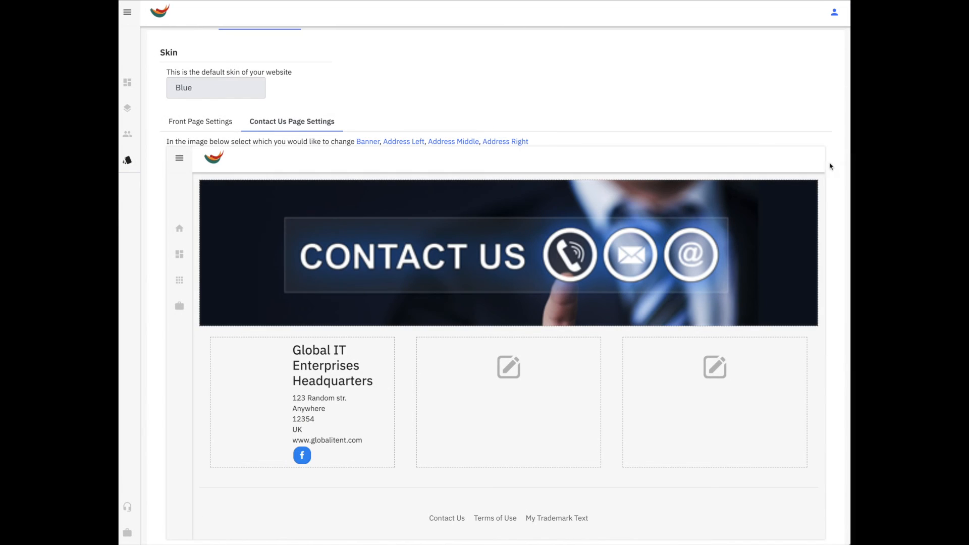
pyautogui.scroll(1, 739, 151)
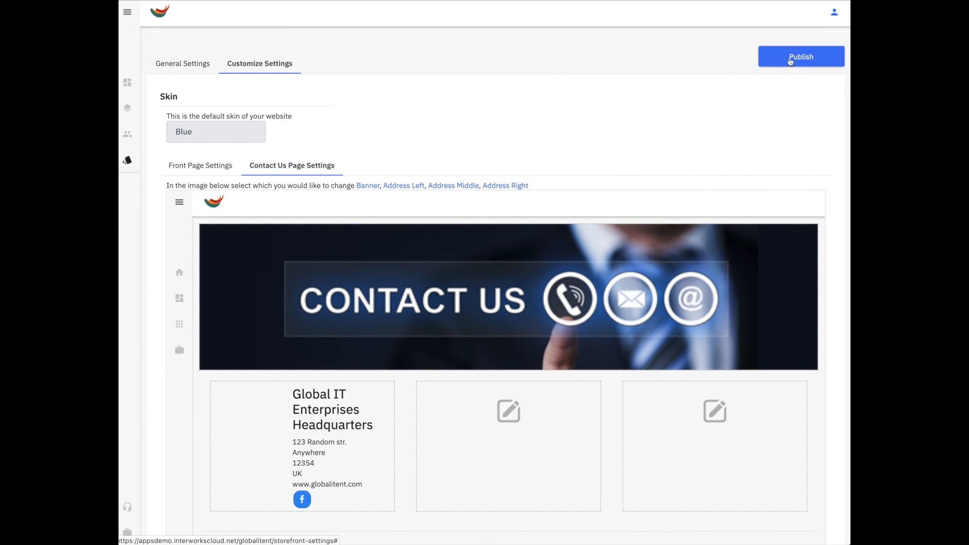
pyautogui.click(790, 59)
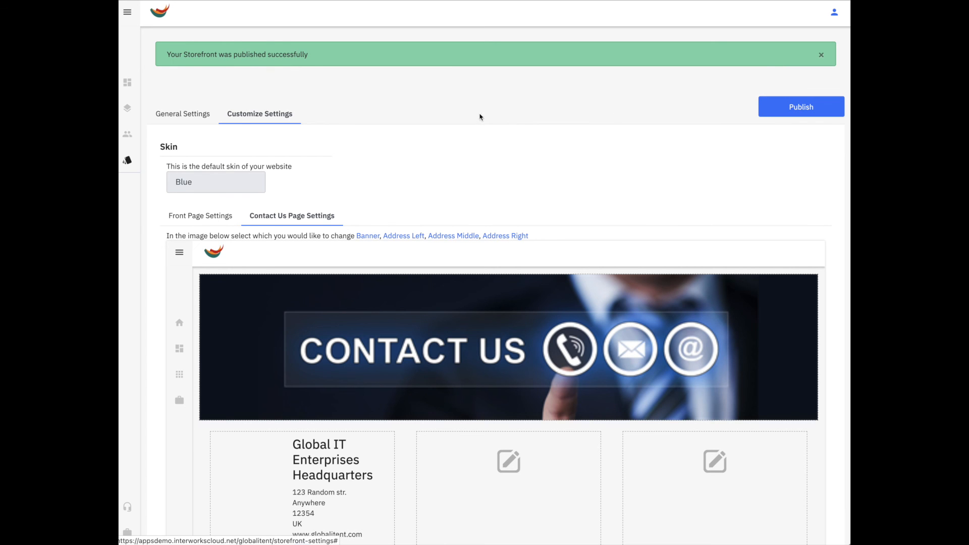